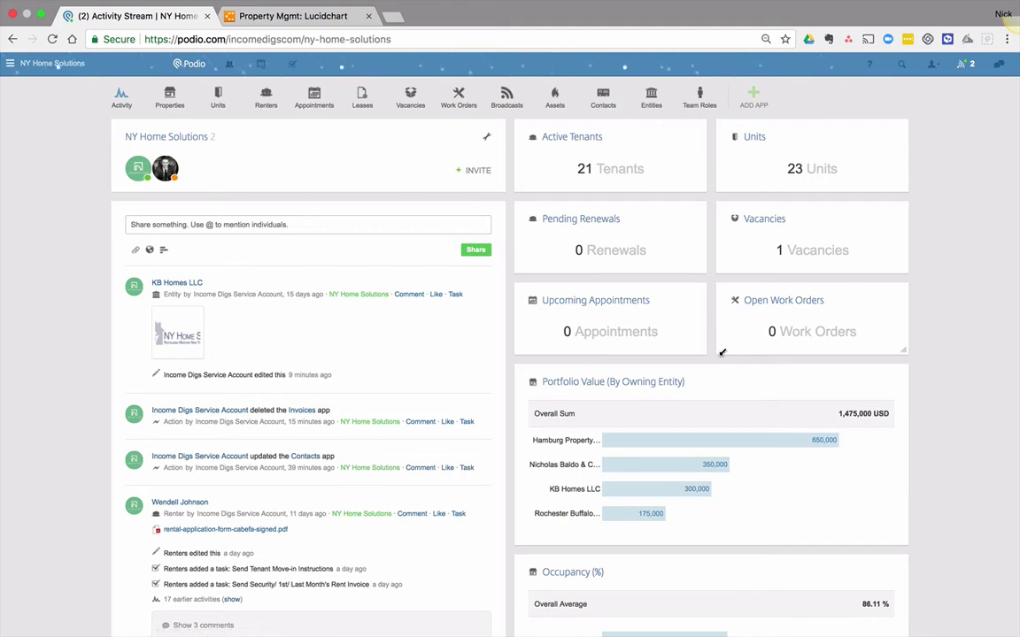
# Step: Open the Entities app to list the four ownership entities, including KB Homes LLC
pyautogui.scroll(-8, 713, 354)
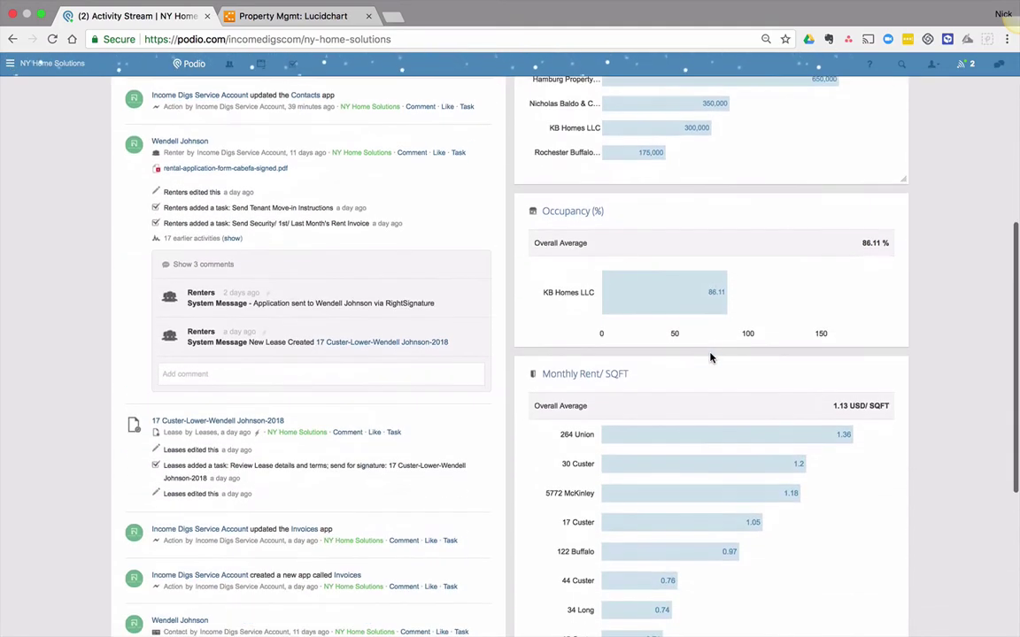
pyautogui.scroll(-3, 712, 358)
pyautogui.scroll(3, 712, 357)
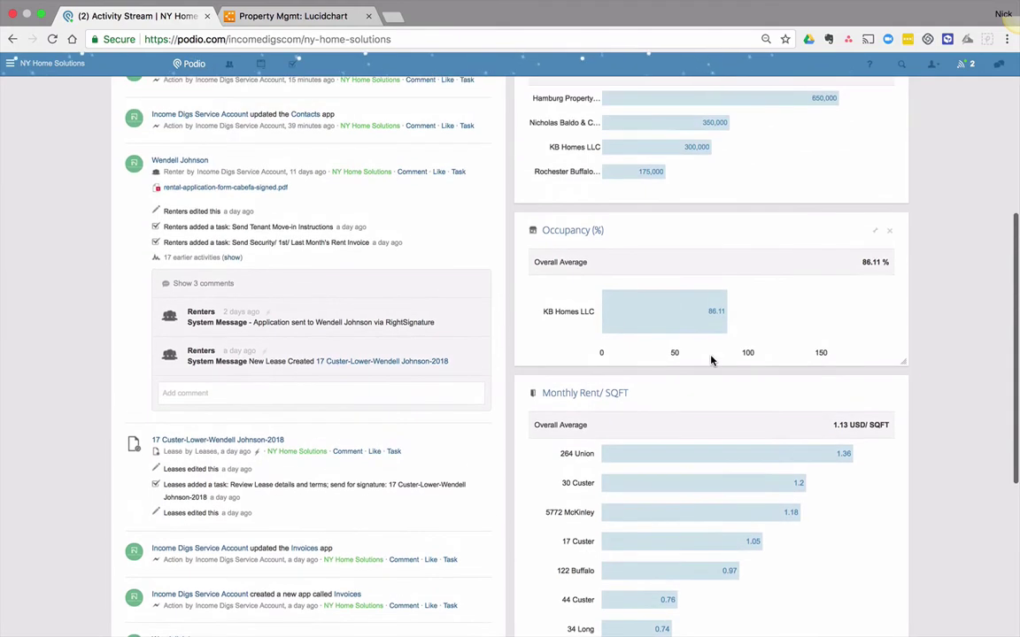
pyautogui.scroll(8, 713, 360)
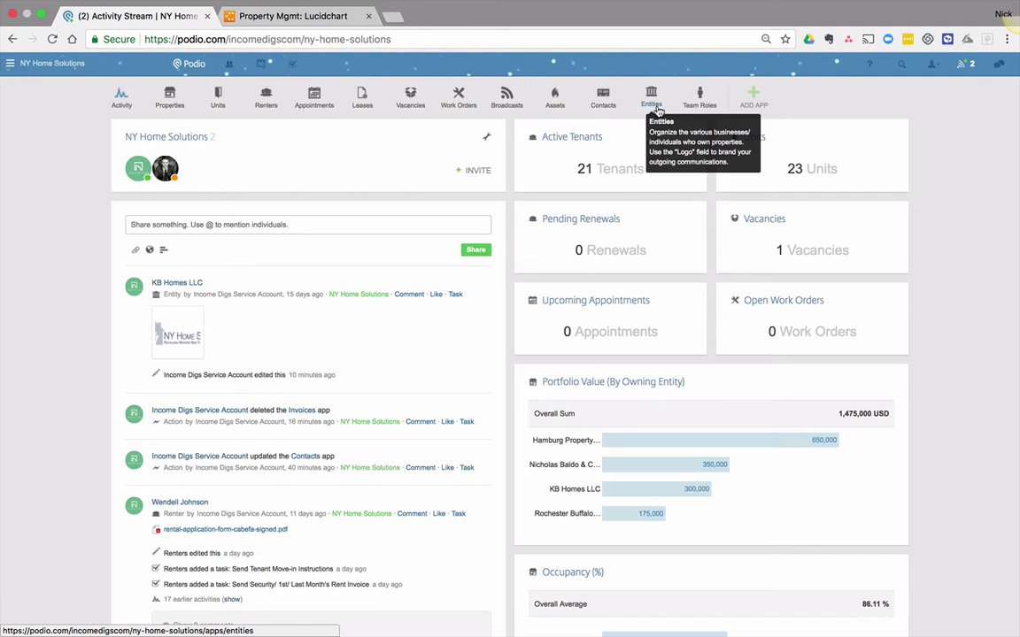
pyautogui.click(652, 99)
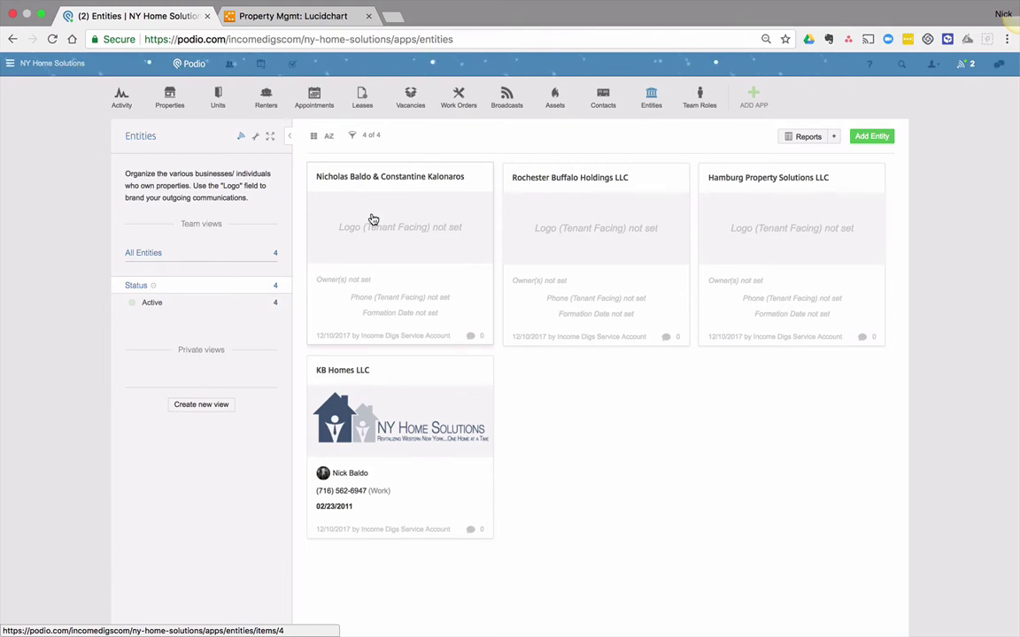
# Step: Open the KB Homes LLC record, preview its logo full size, and review its reminders, status and properties
pyautogui.click(384, 378)
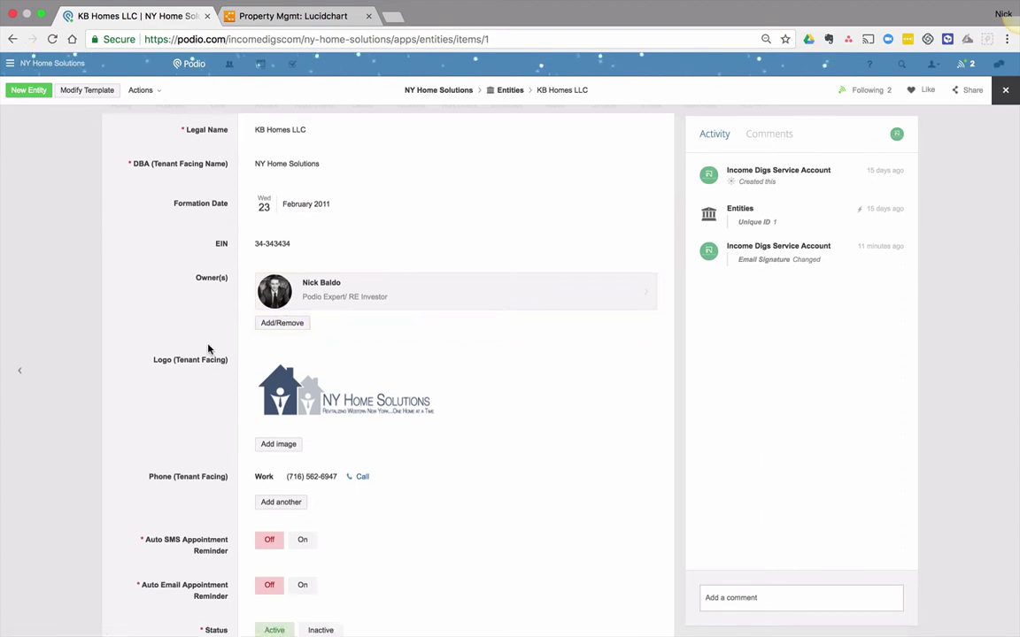
pyautogui.scroll(-2, 290, 333)
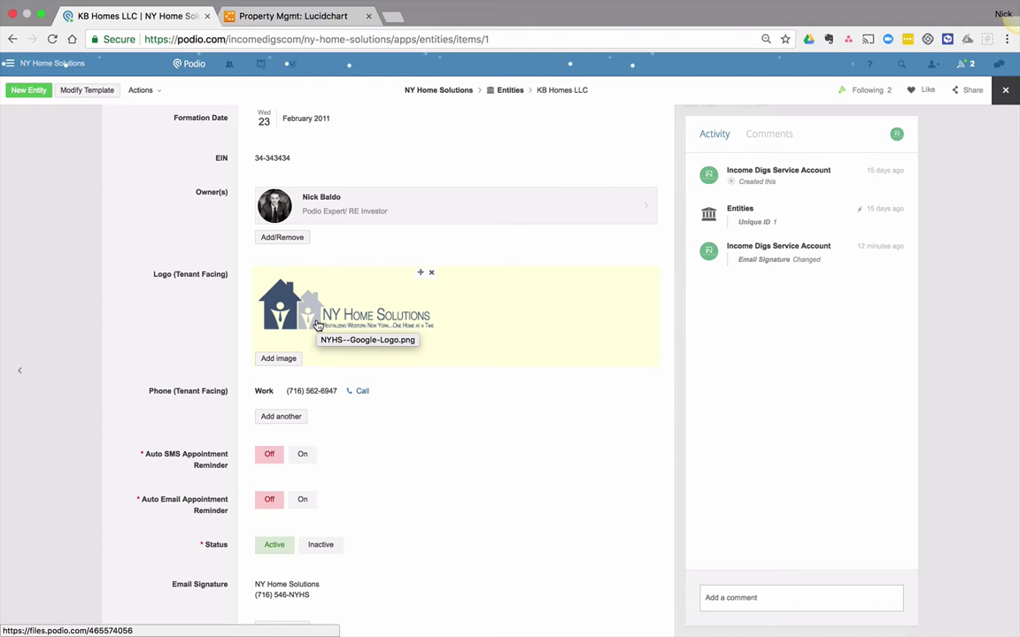
pyautogui.click(317, 325)
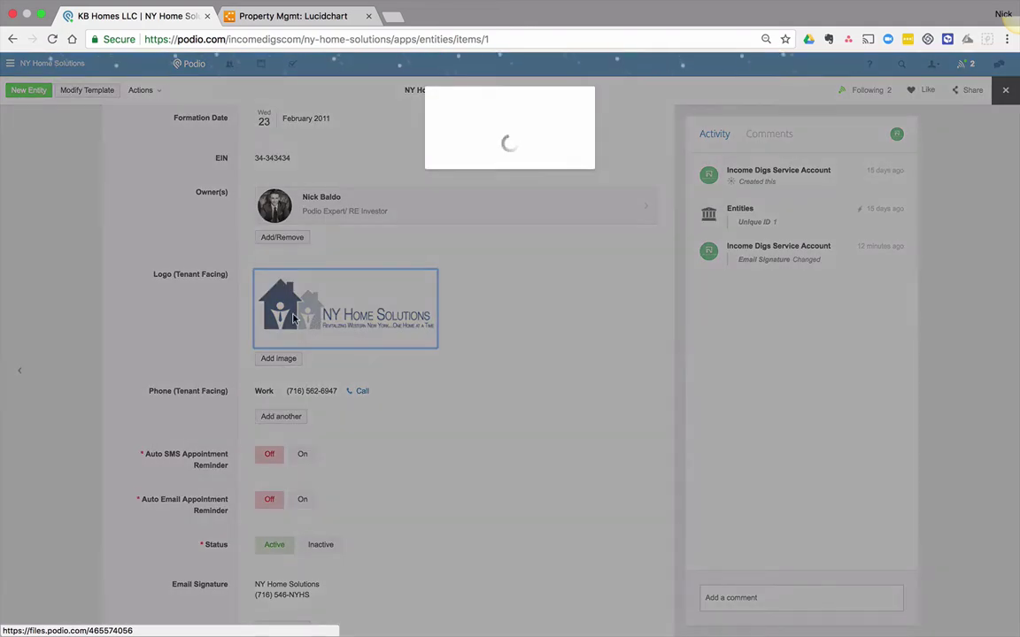
pyautogui.click(605, 103)
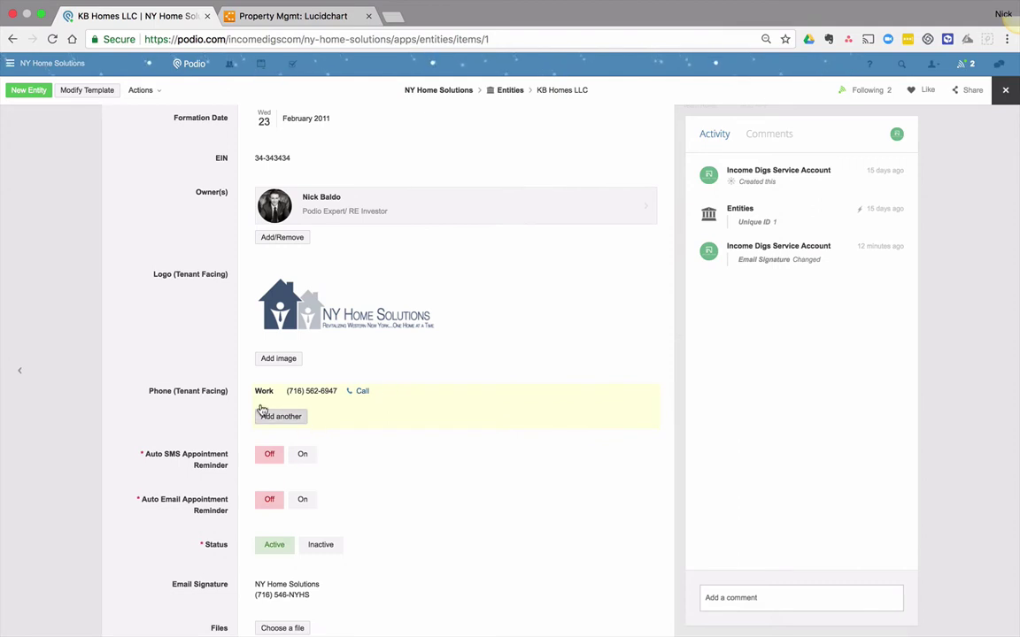
pyautogui.scroll(-3, 443, 433)
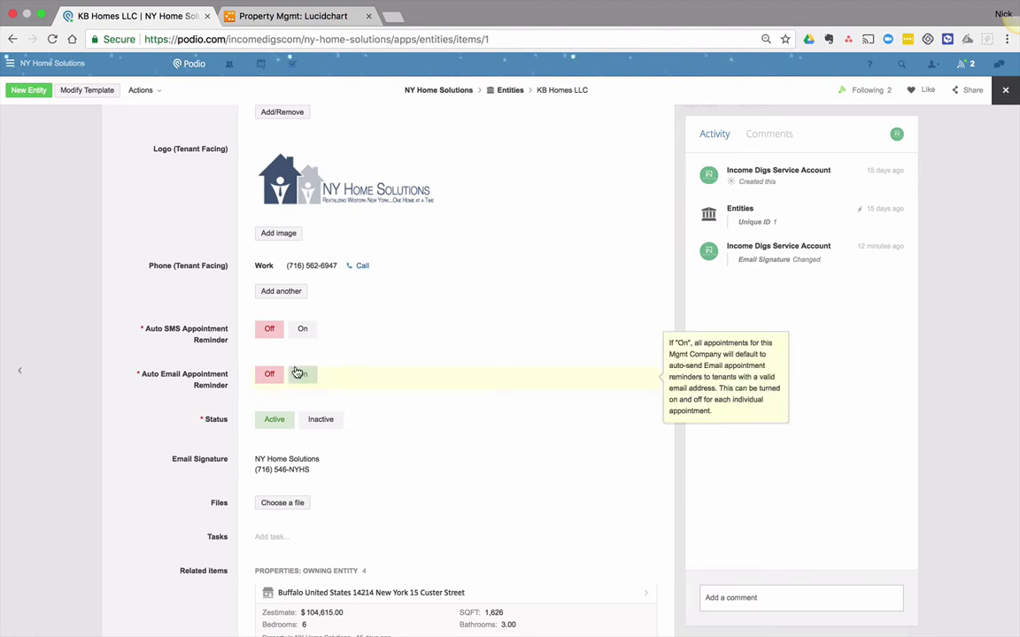
pyautogui.scroll(-2, 303, 373)
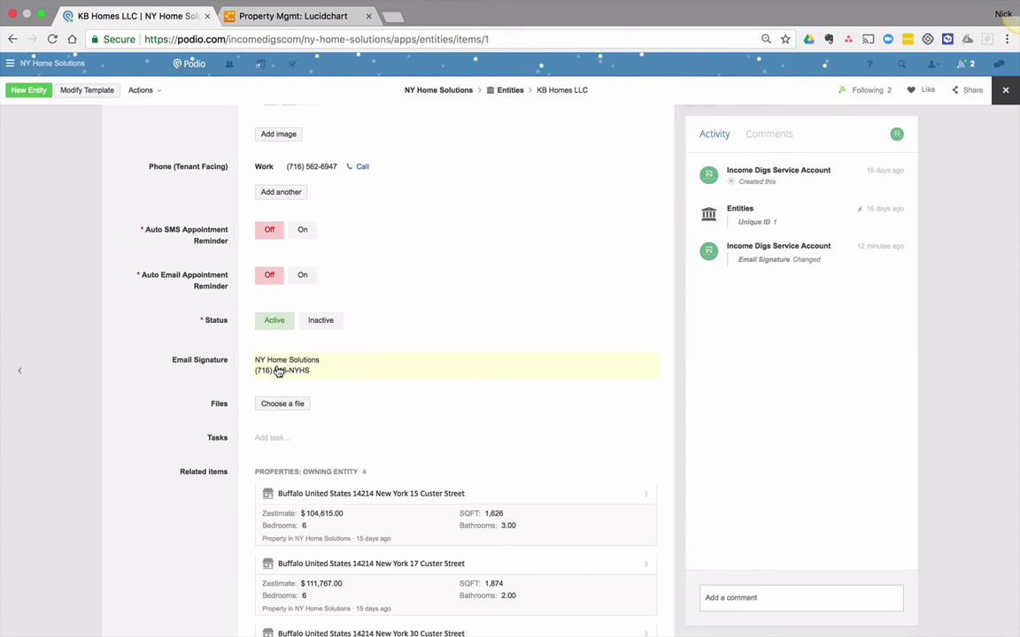
pyautogui.scroll(1, 278, 371)
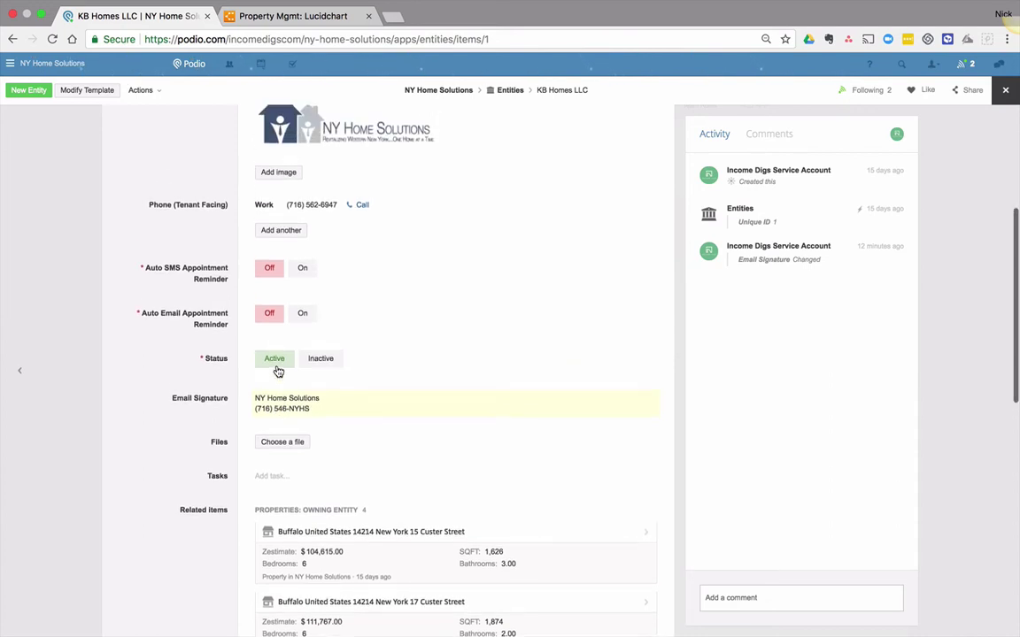
# Step: Cancel the file attachment picker without attaching anything and close the KB Homes LLC record
pyautogui.click(280, 443)
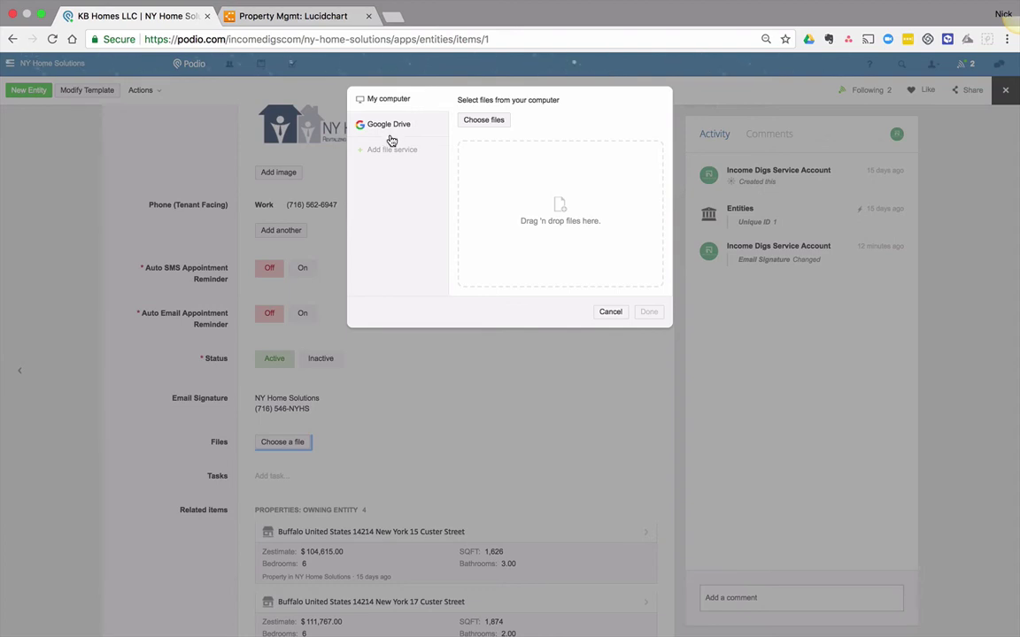
pyautogui.click(611, 311)
pyautogui.scroll(5, 221, 241)
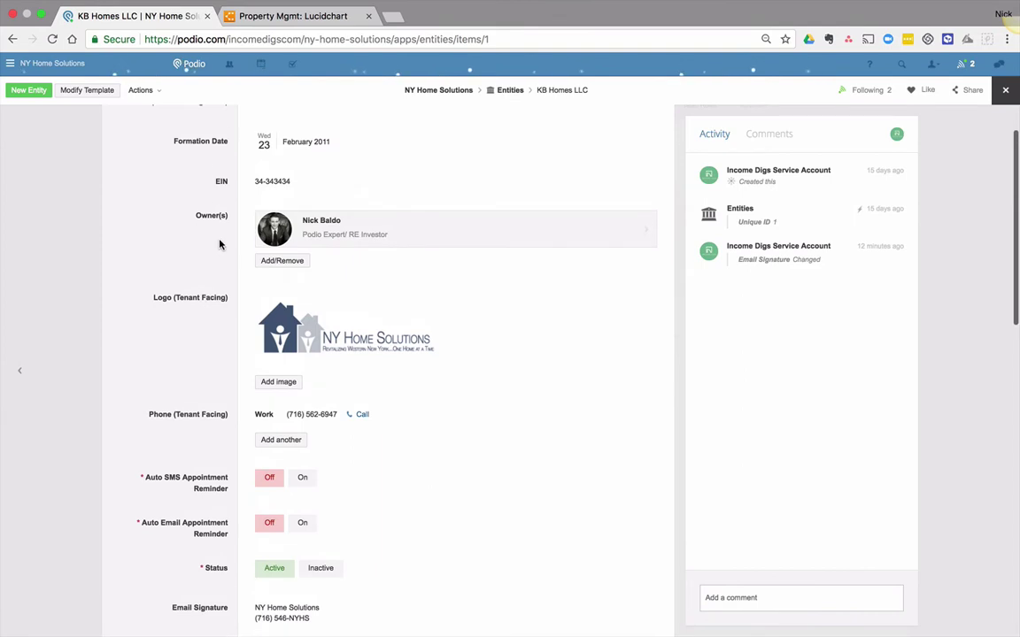
pyautogui.scroll(-4, 224, 254)
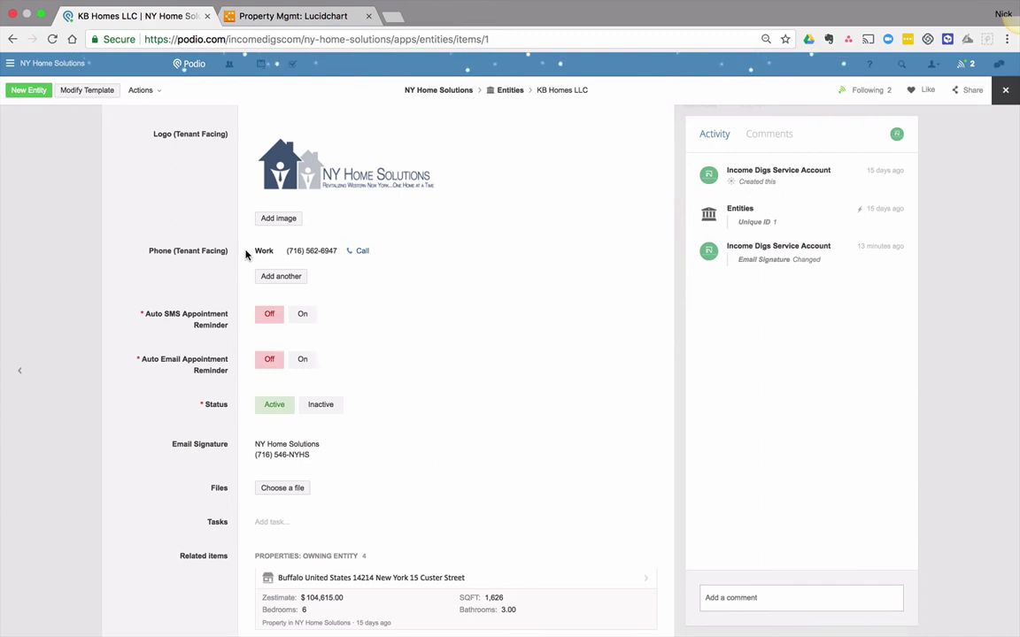
pyautogui.click(83, 237)
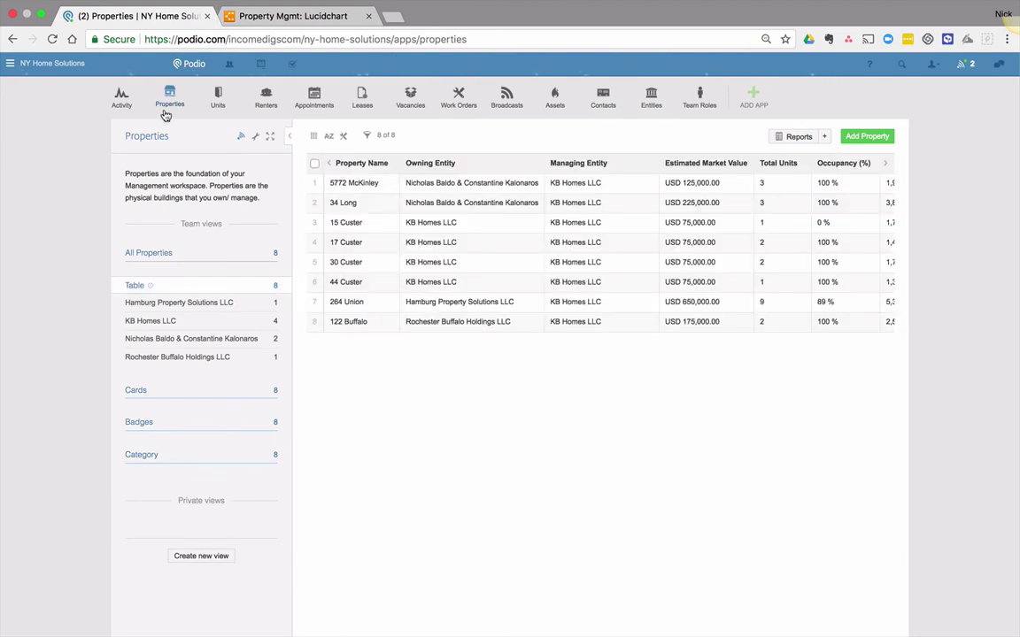
pyautogui.click(442, 189)
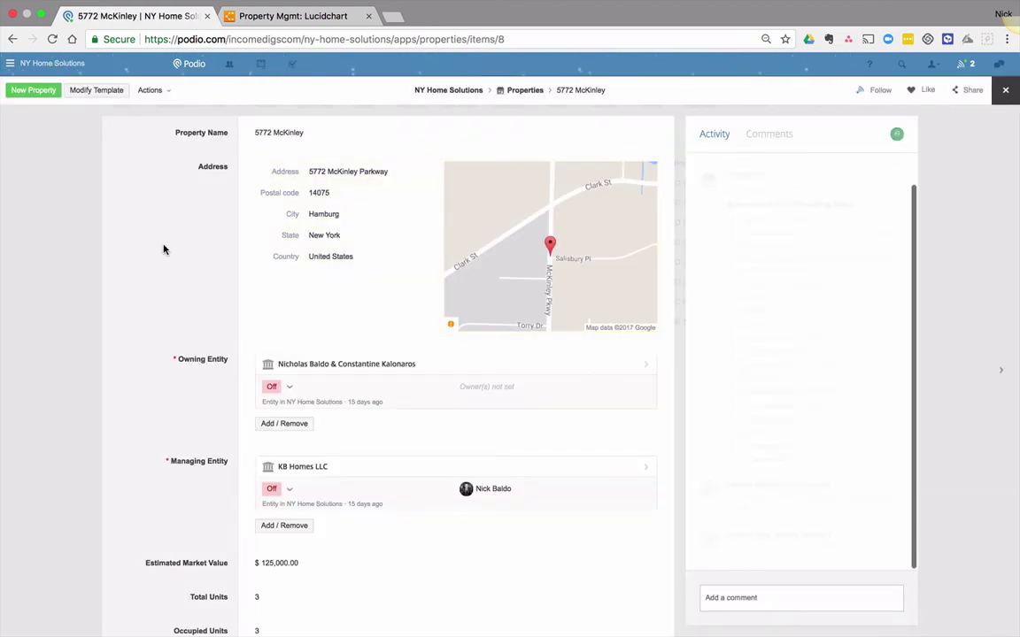
pyautogui.scroll(-3, 159, 283)
pyautogui.scroll(-1, 158, 285)
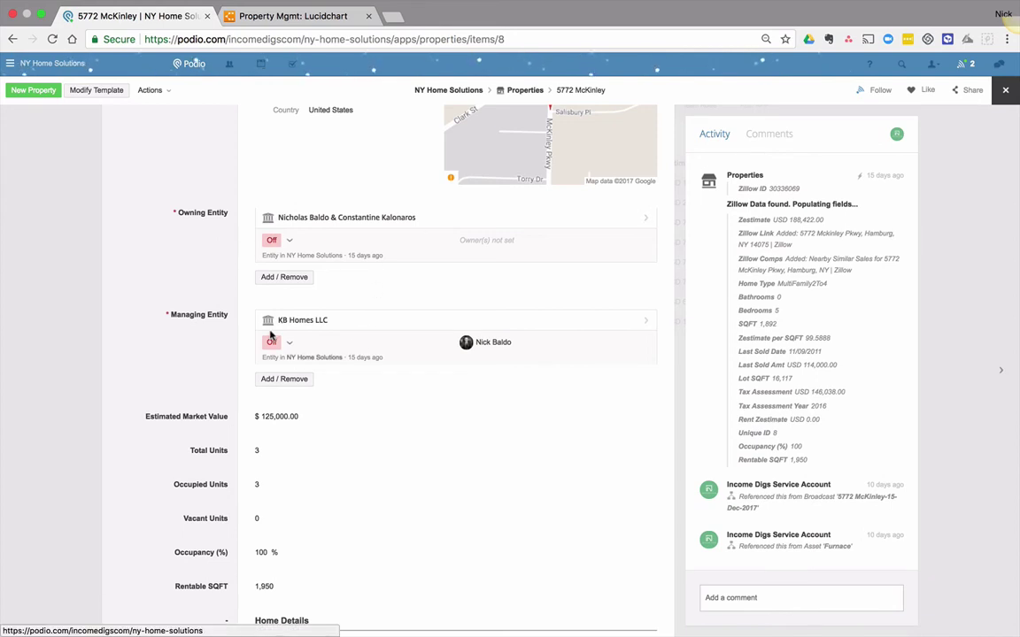
pyautogui.scroll(1, 188, 302)
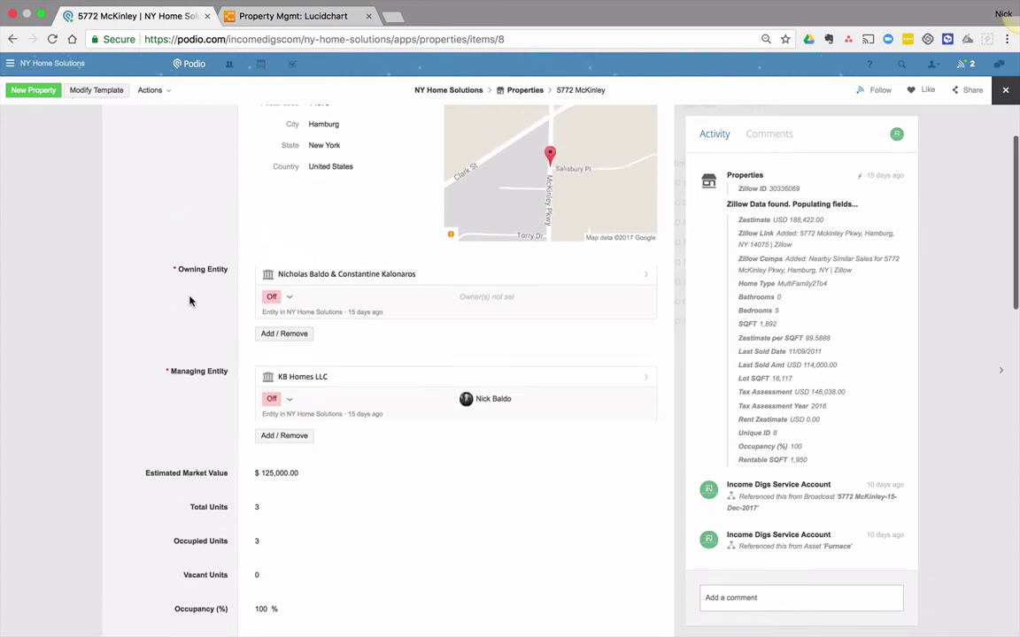
pyautogui.scroll(2, 189, 302)
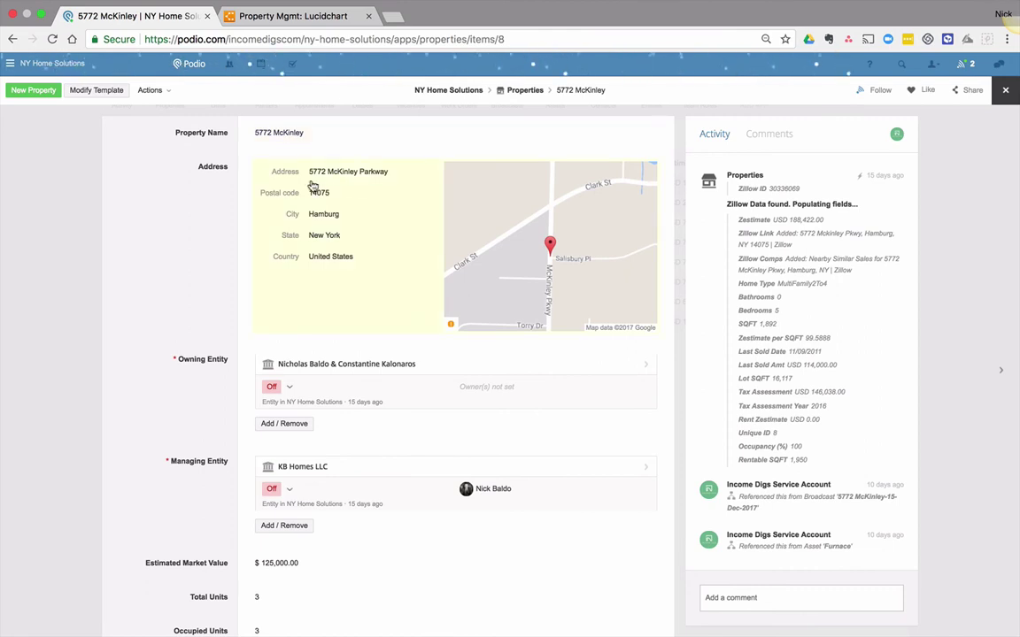
pyautogui.scroll(-5, 171, 245)
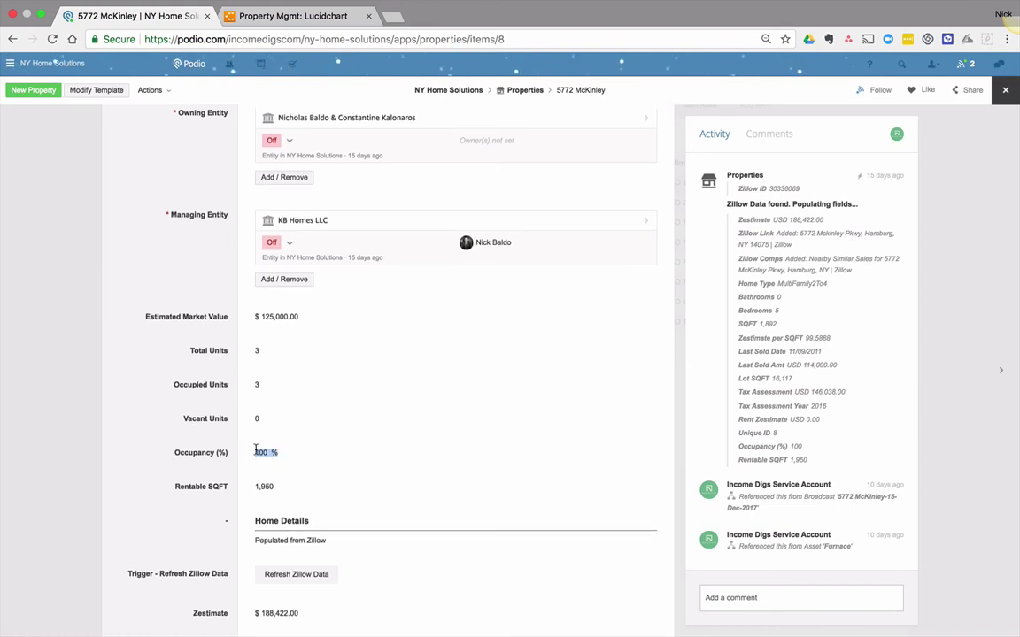
pyautogui.scroll(-4, 257, 452)
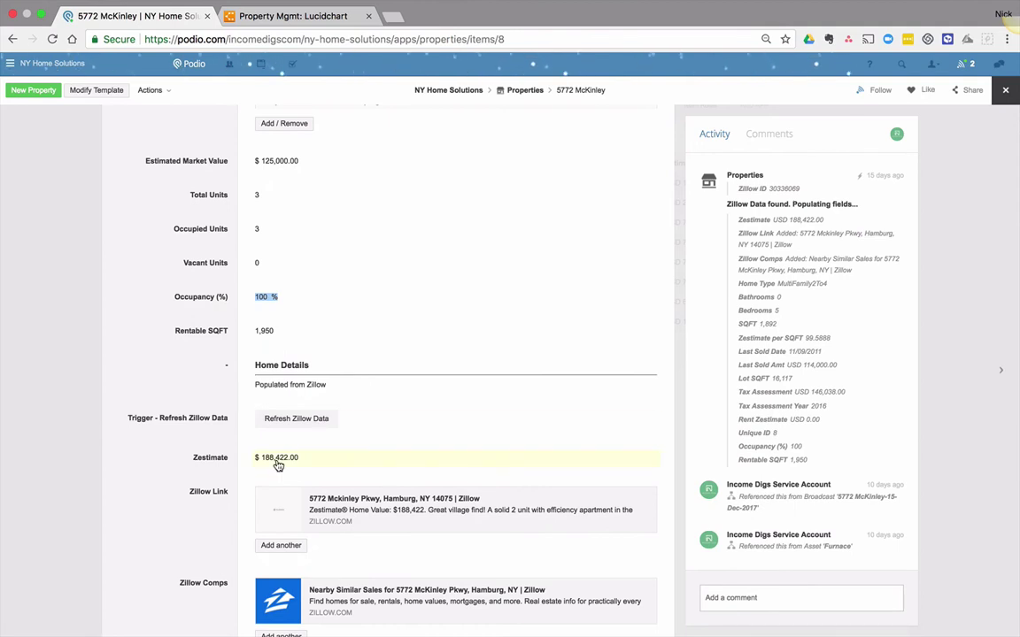
pyautogui.scroll(-5, 249, 420)
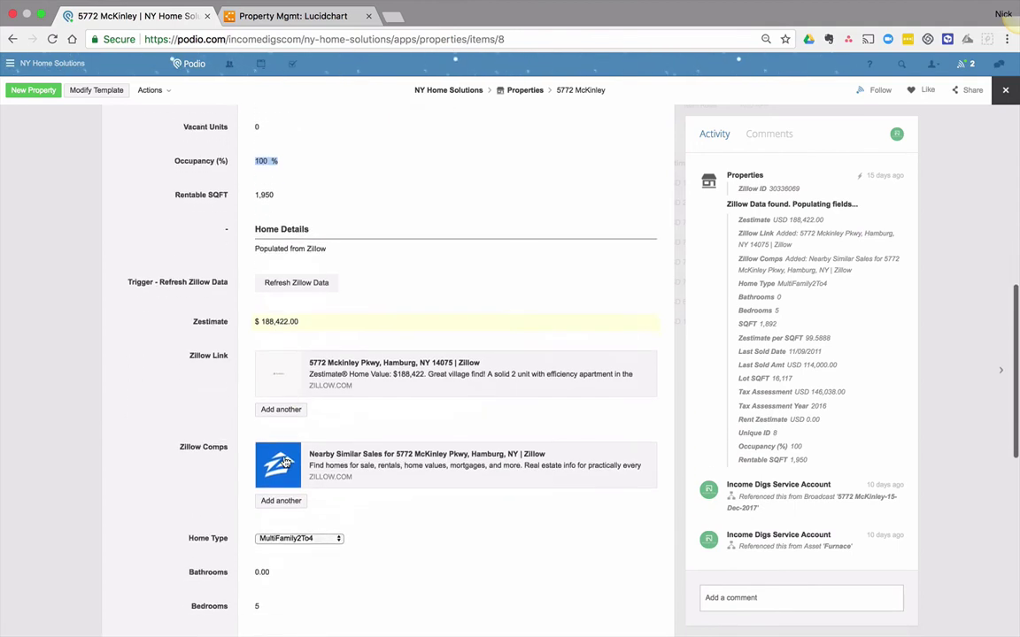
pyautogui.scroll(-3, 237, 425)
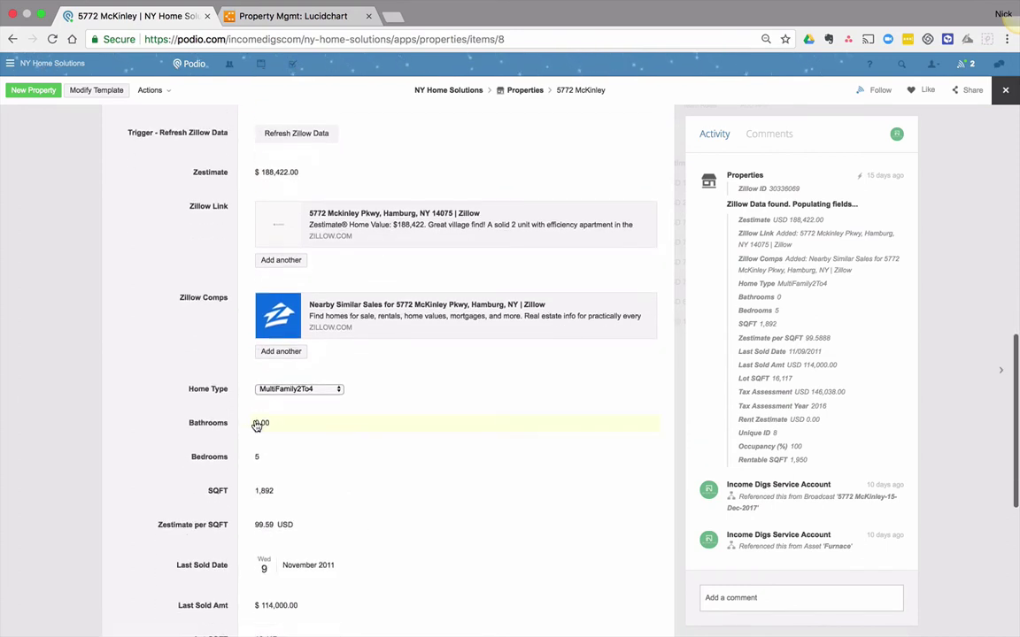
# Step: Change the Bathrooms value from 0 to 3 and save it
pyautogui.click(257, 423)
pyautogui.click(166, 409)
pyautogui.scroll(-5, 172, 442)
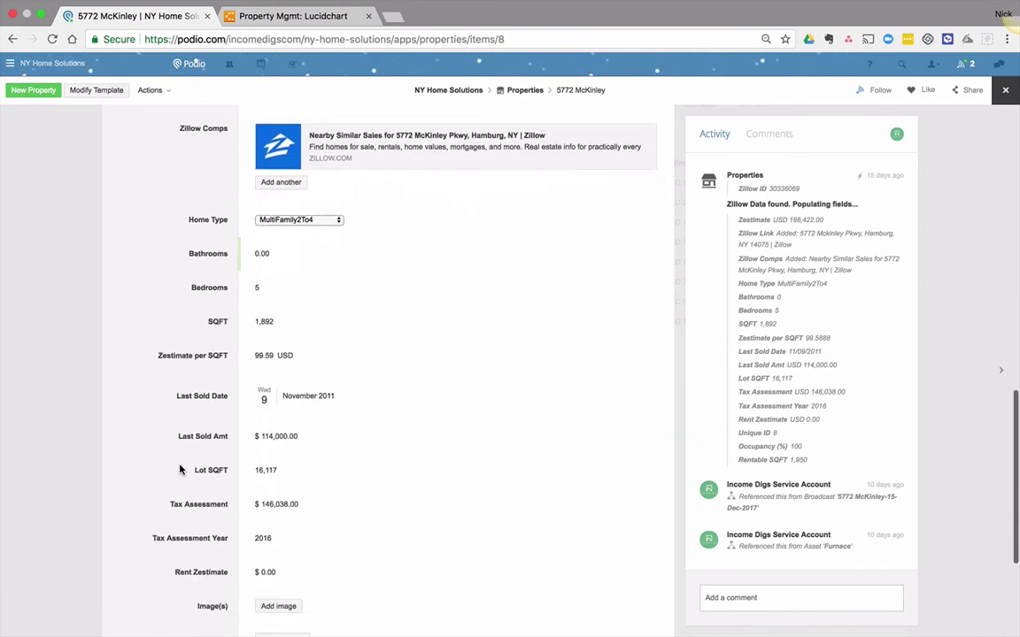
pyautogui.scroll(-3, 161, 418)
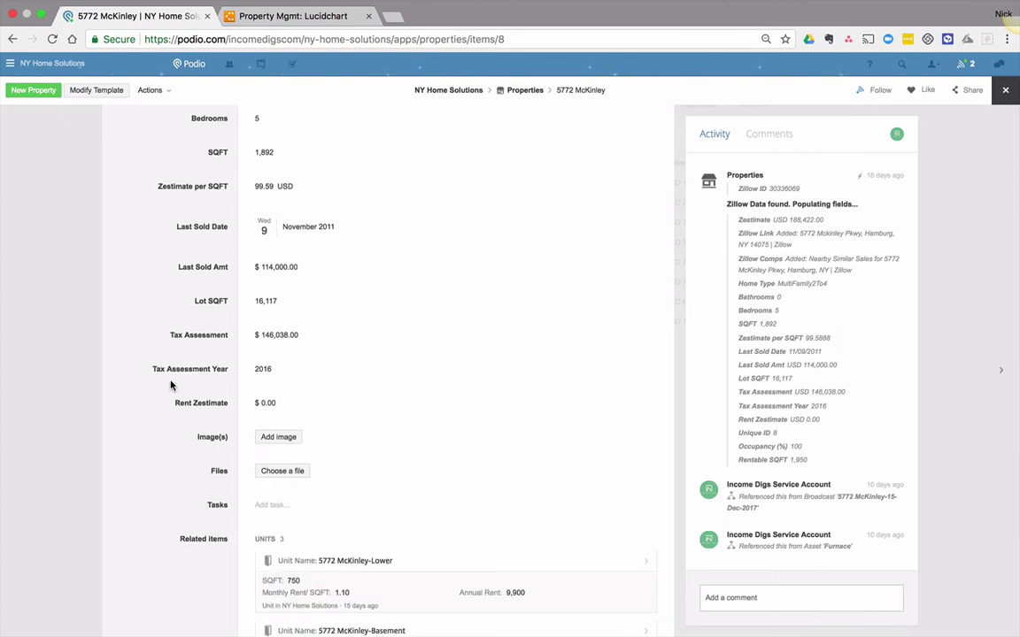
pyautogui.scroll(3, 171, 385)
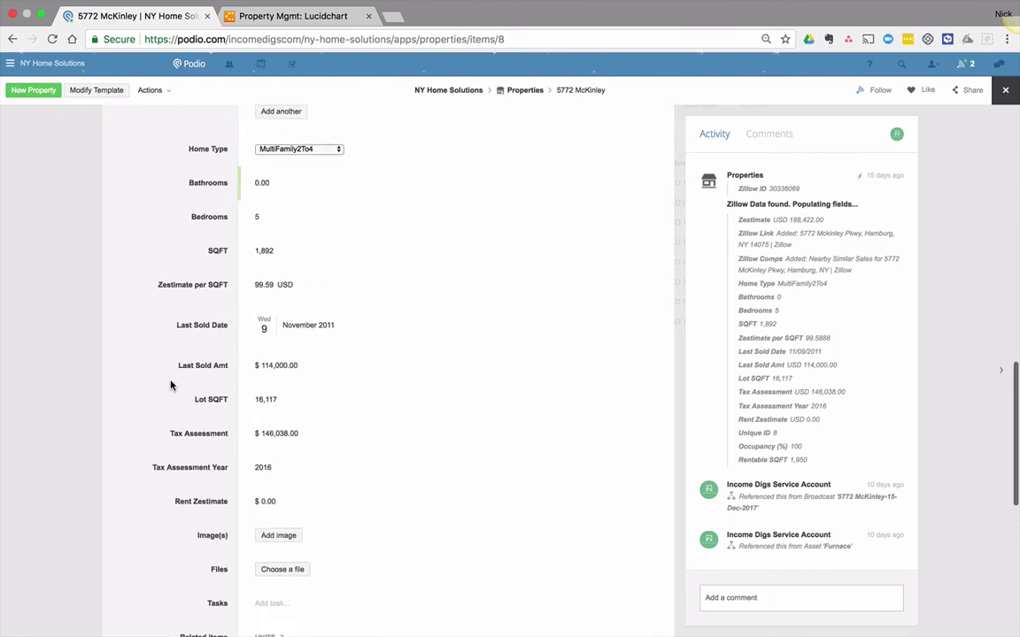
pyautogui.click(262, 191)
pyautogui.write('0')
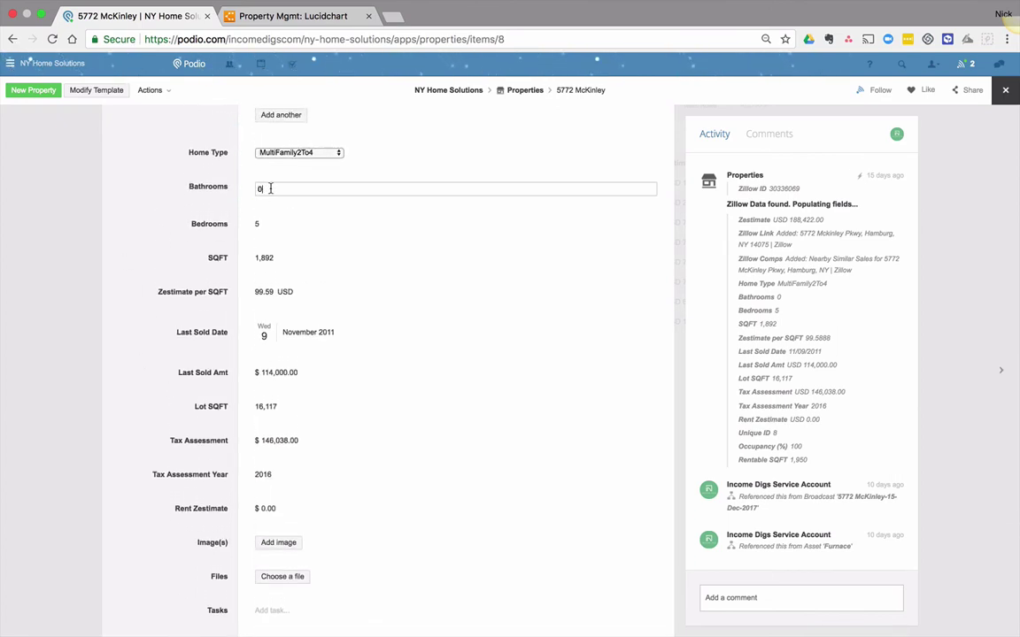
pyautogui.moveTo(270, 188); pyautogui.dragTo(244, 190)
pyautogui.write('3')
pyautogui.press('Tab')
pyautogui.click(184, 200)
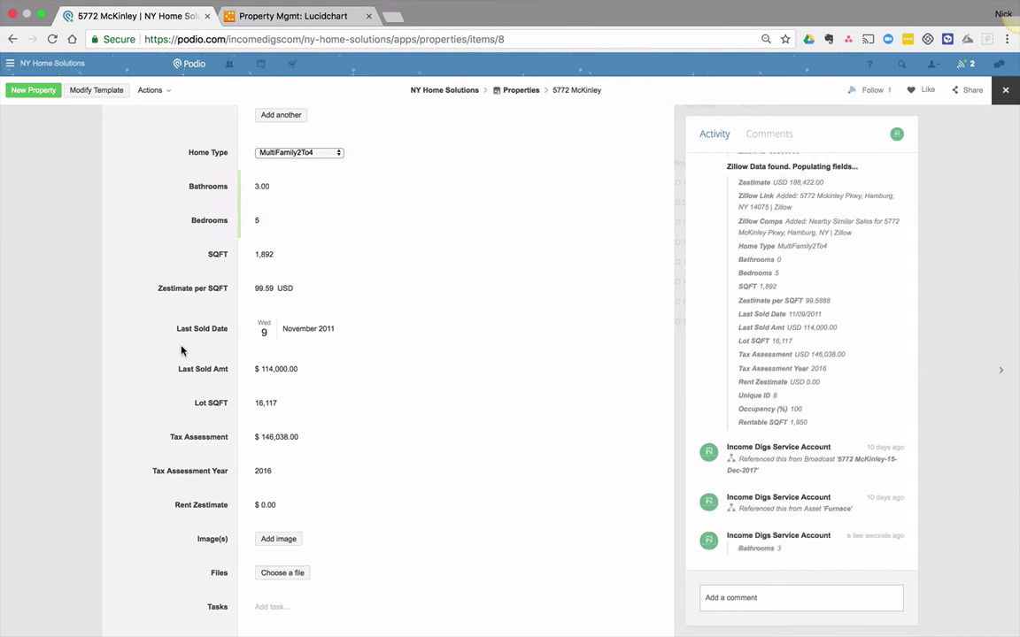
pyautogui.scroll(5, 181, 352)
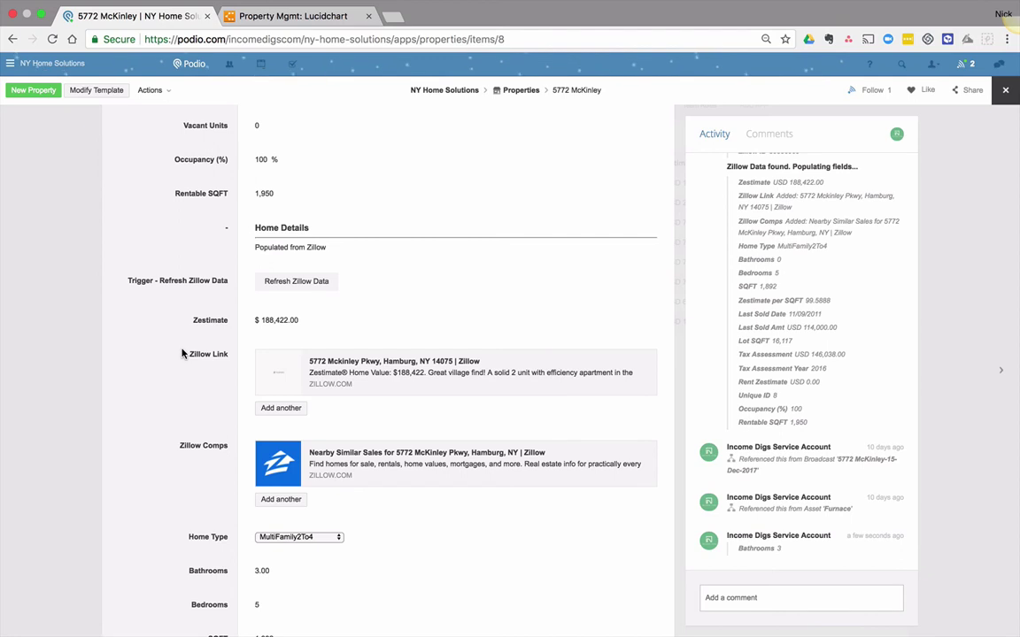
pyautogui.scroll(4, 184, 353)
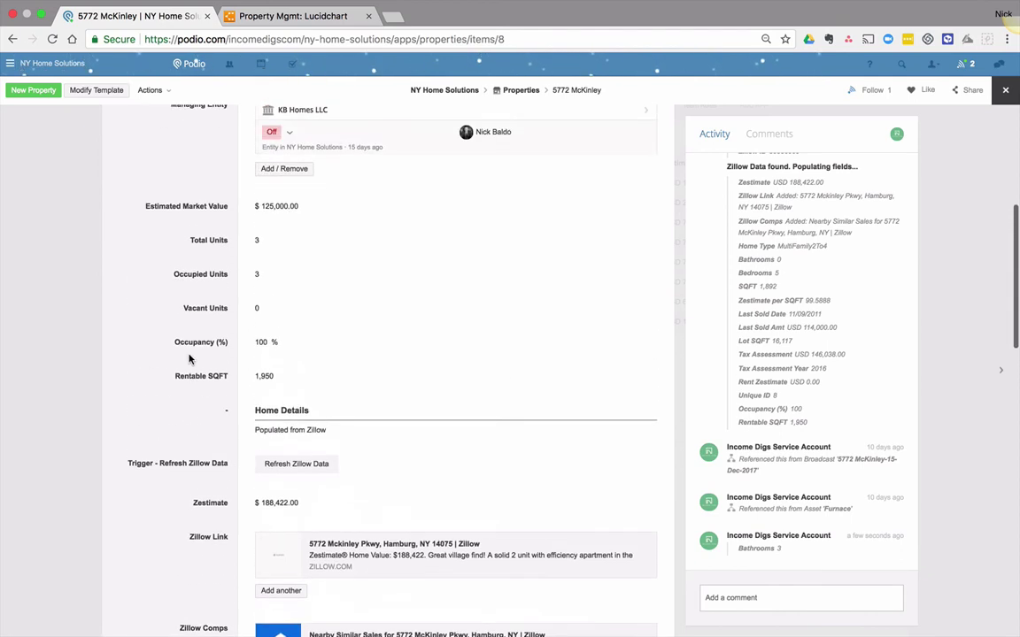
pyautogui.scroll(3, 203, 356)
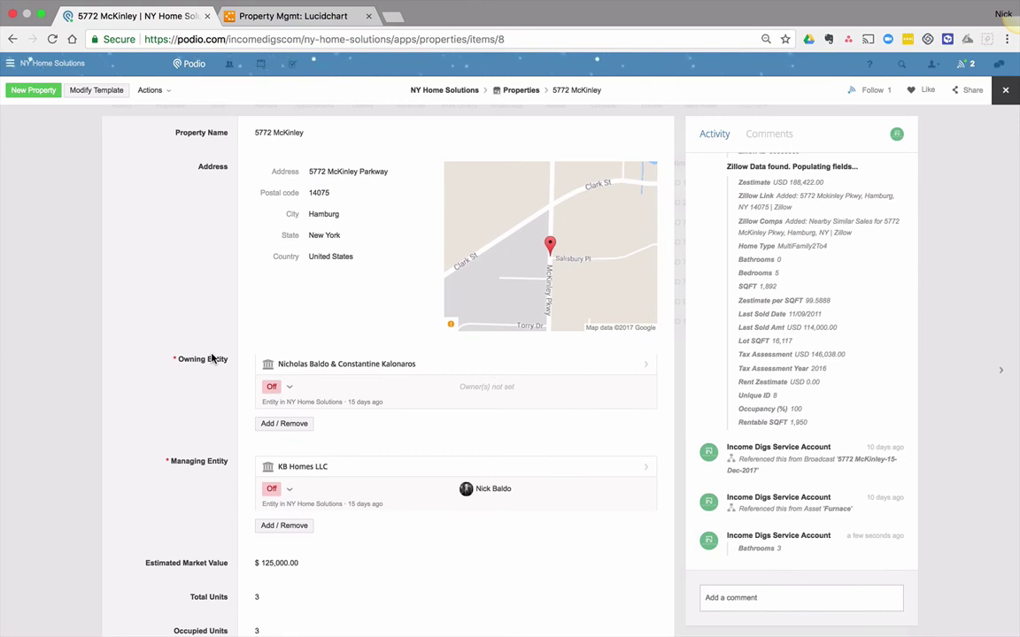
pyautogui.scroll(-1, 186, 371)
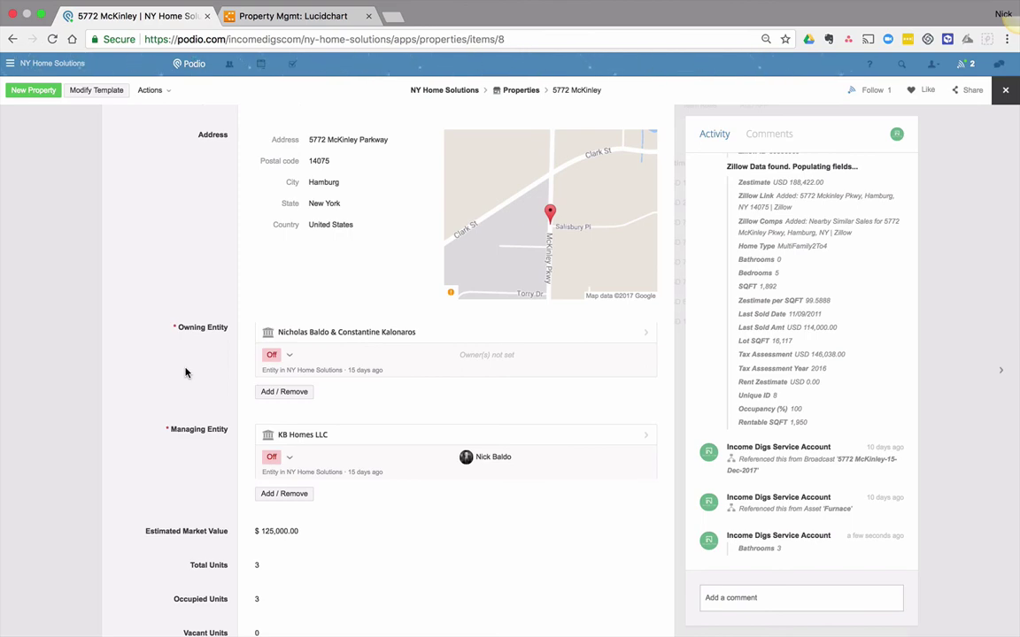
pyautogui.scroll(-10, 186, 372)
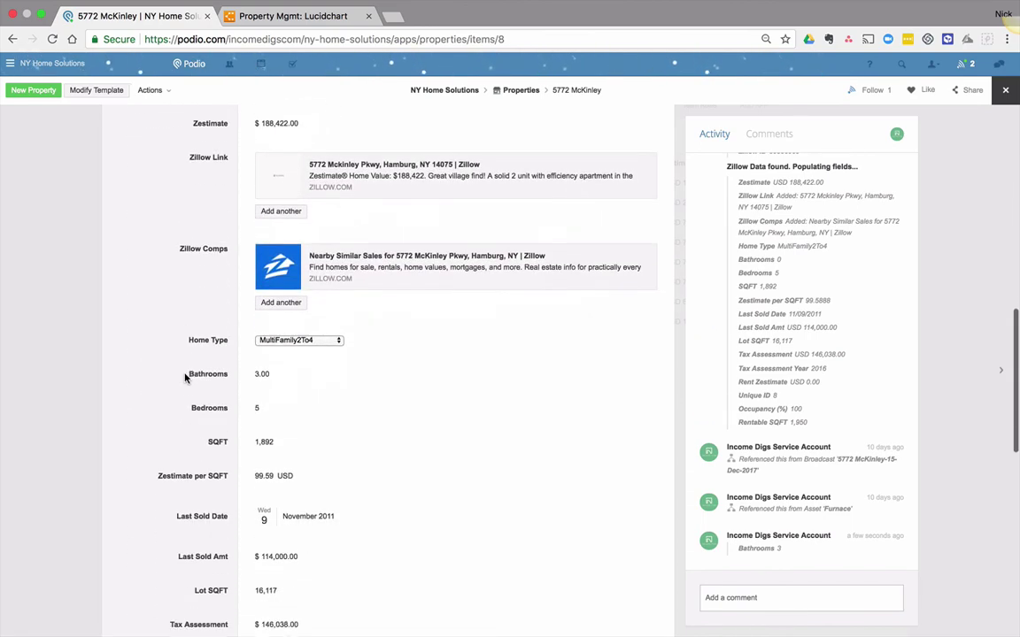
pyautogui.scroll(-6, 186, 378)
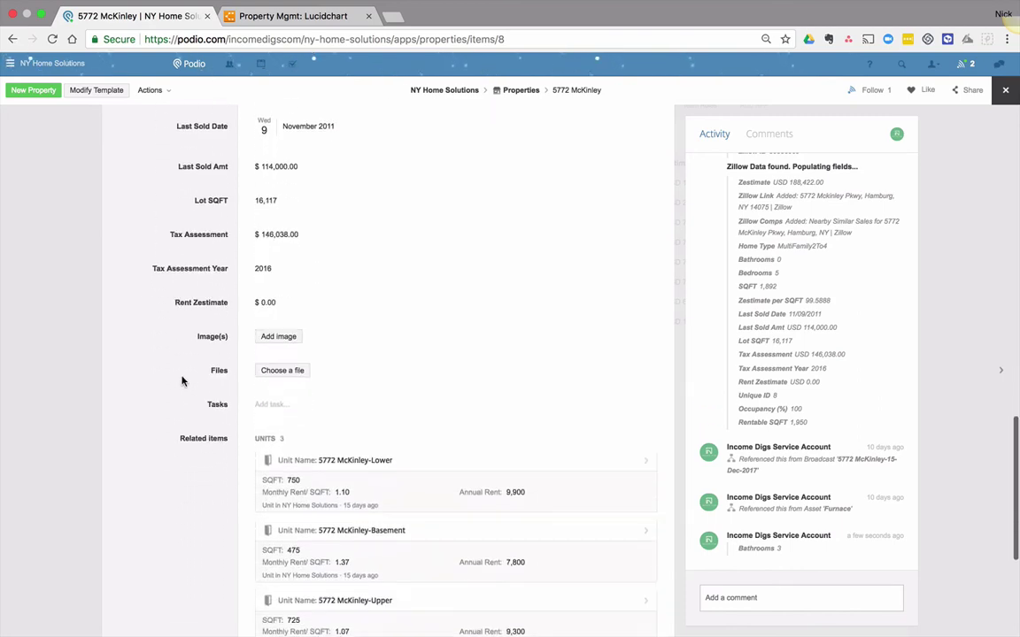
pyautogui.scroll(-3, 182, 381)
pyautogui.scroll(7, 181, 380)
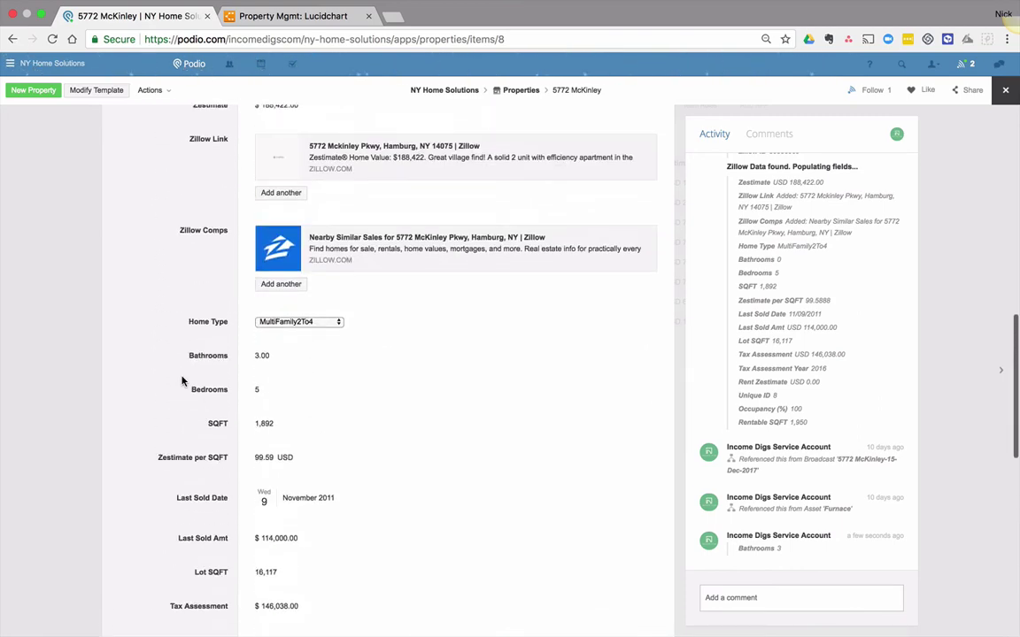
pyautogui.scroll(8, 181, 381)
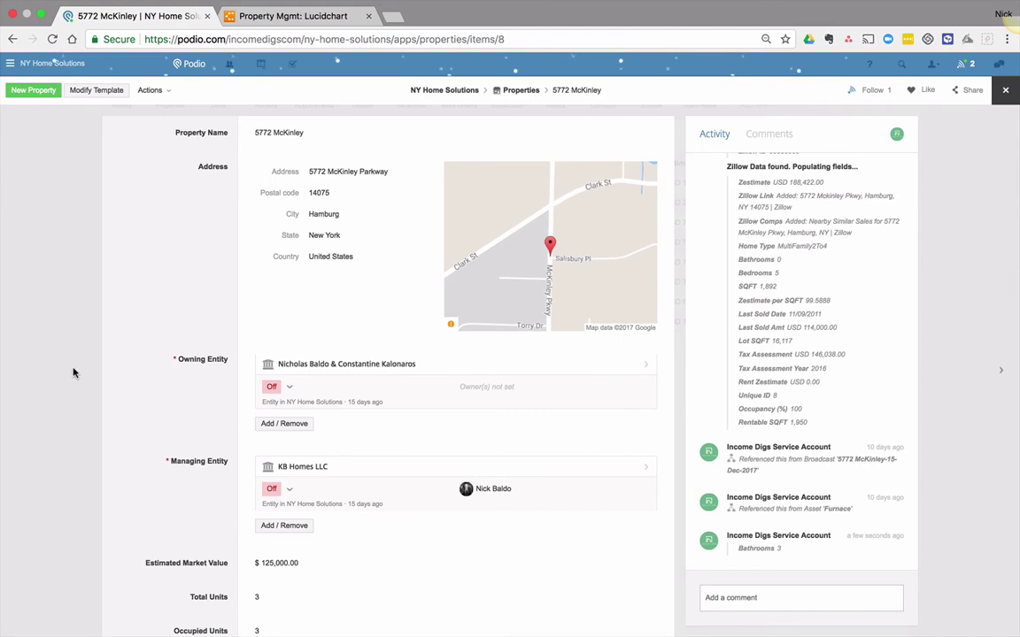
pyautogui.click(50, 368)
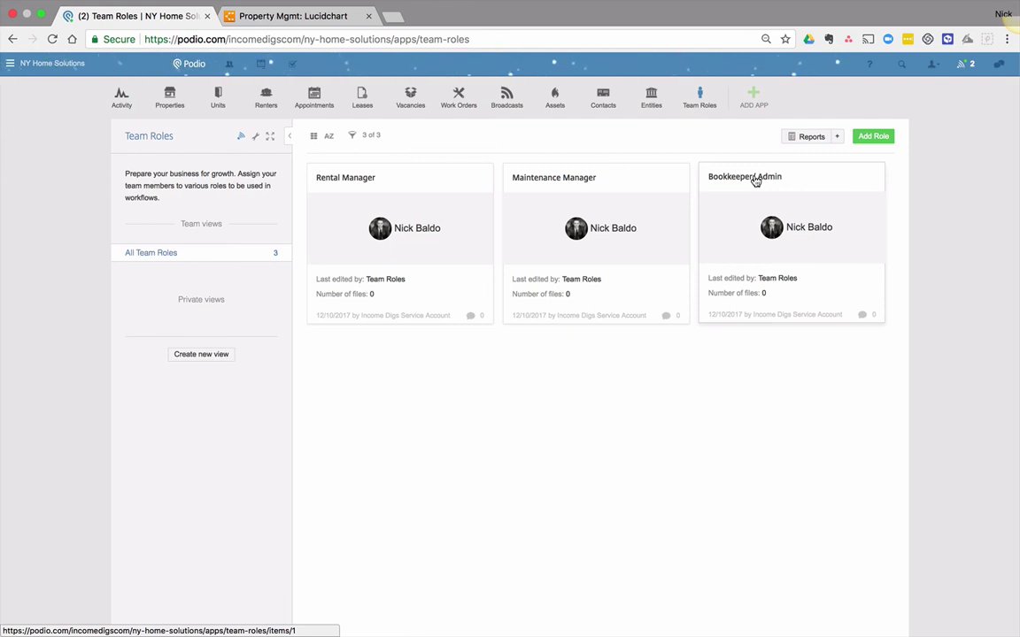
pyautogui.click(447, 202)
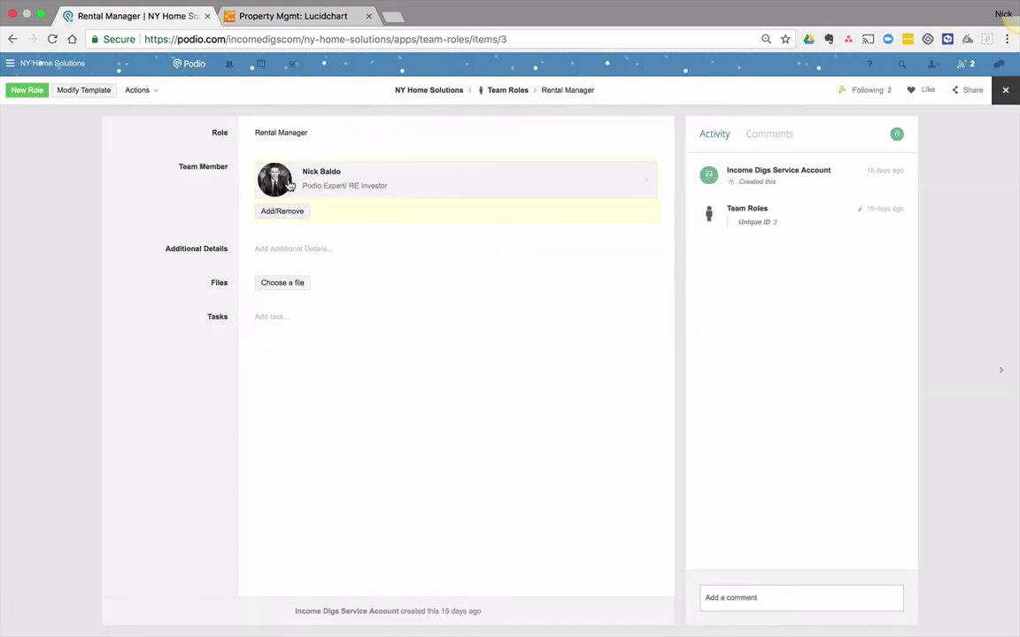
pyautogui.click(285, 253)
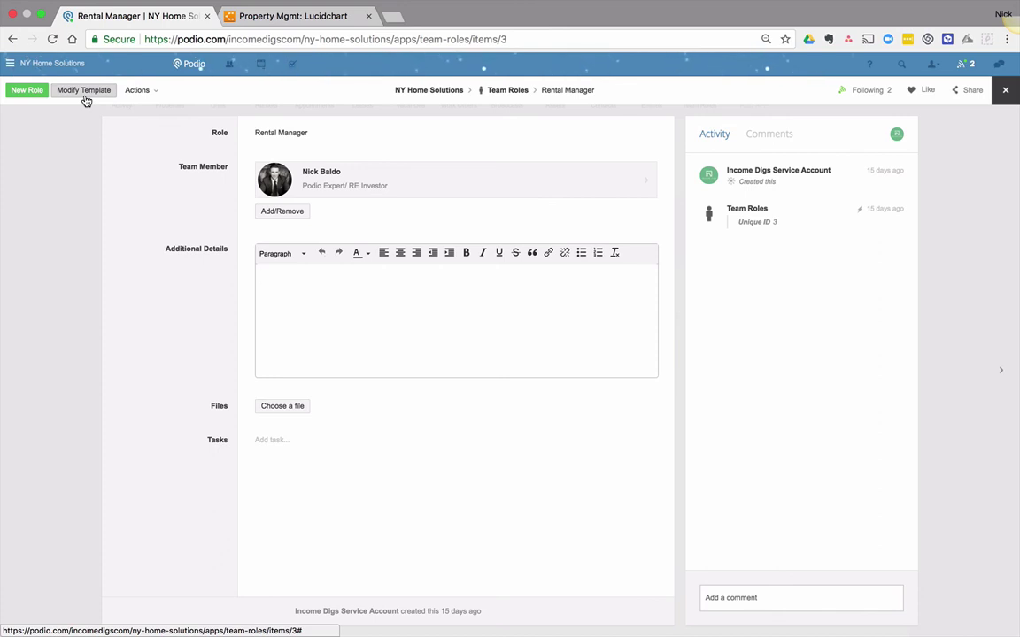
pyautogui.click(160, 220)
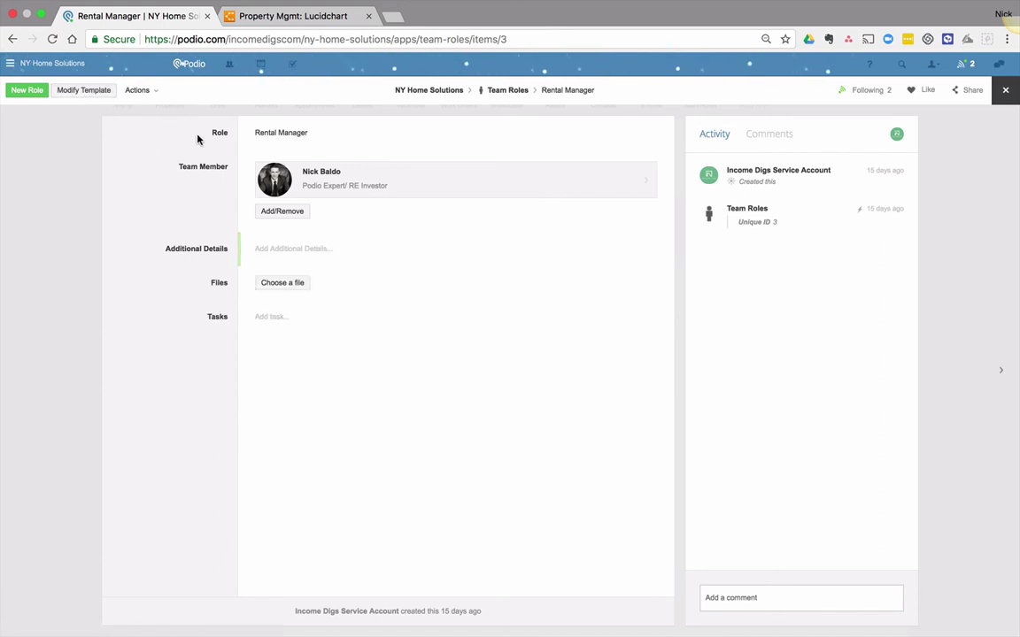
pyautogui.click(35, 241)
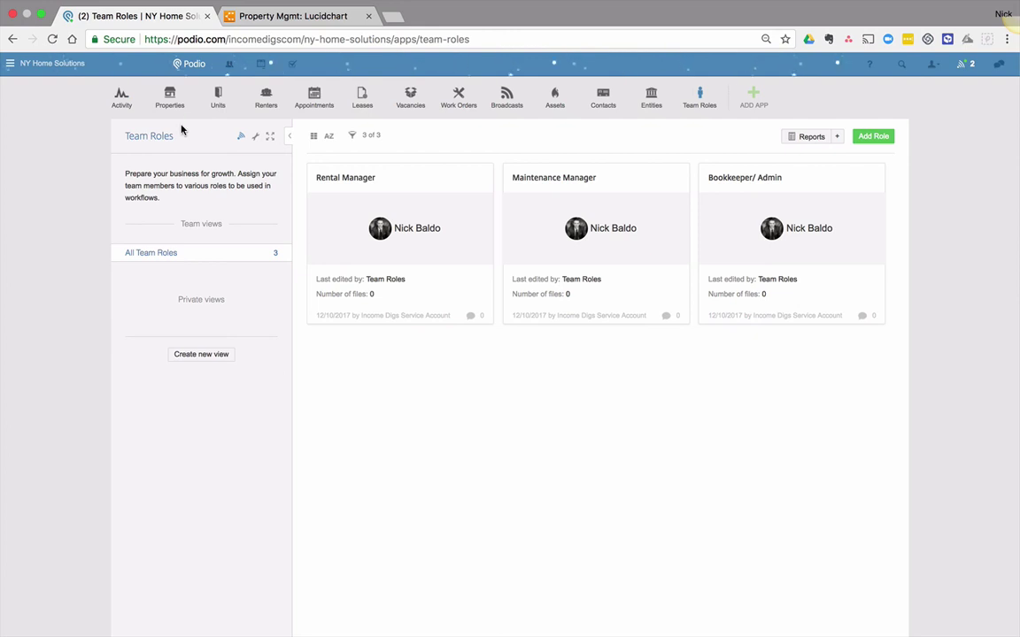
# Step: Return to the NY Home Solutions workspace activity stream dashboard
pyautogui.click(120, 99)
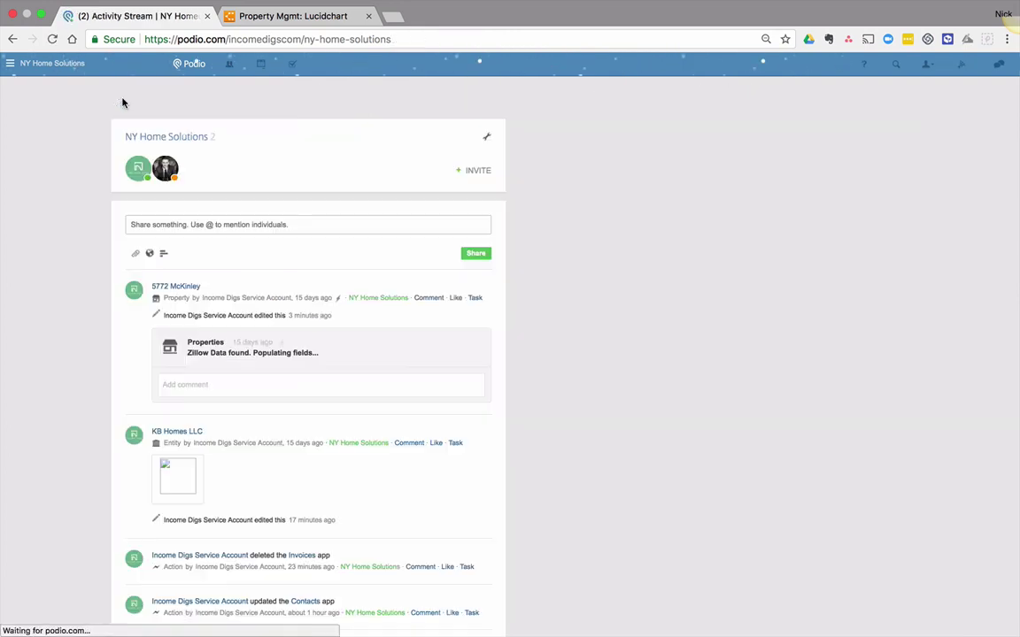